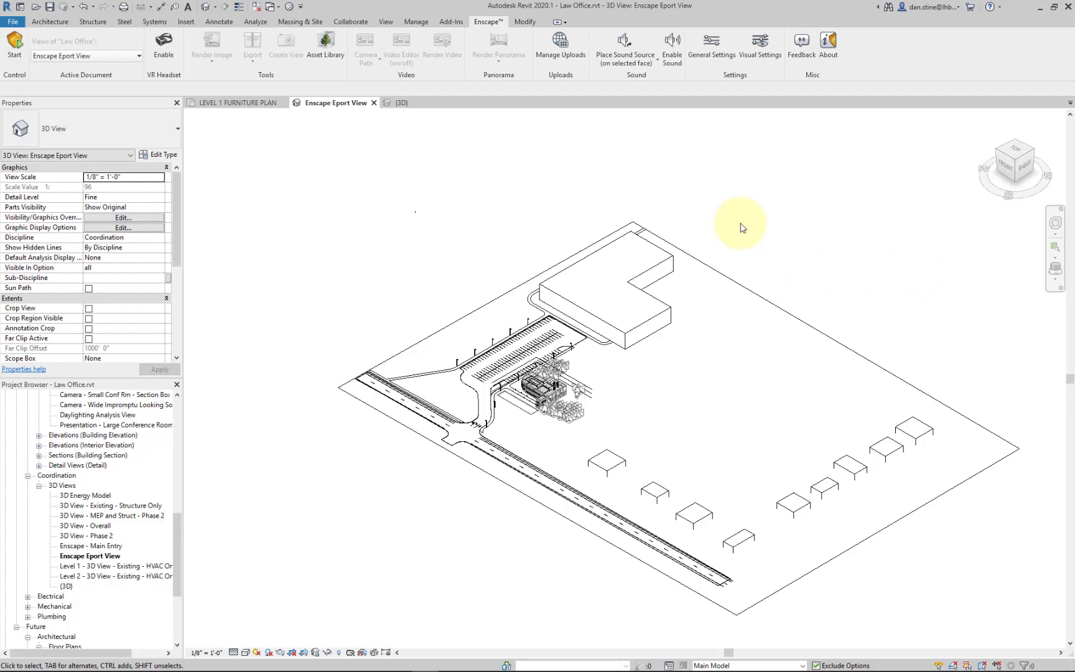
Switch to the {3D} view of Materials Advanced 2019 and open the project's Material Browser
{"action": "left_click", "coordinate": [399, 104]}
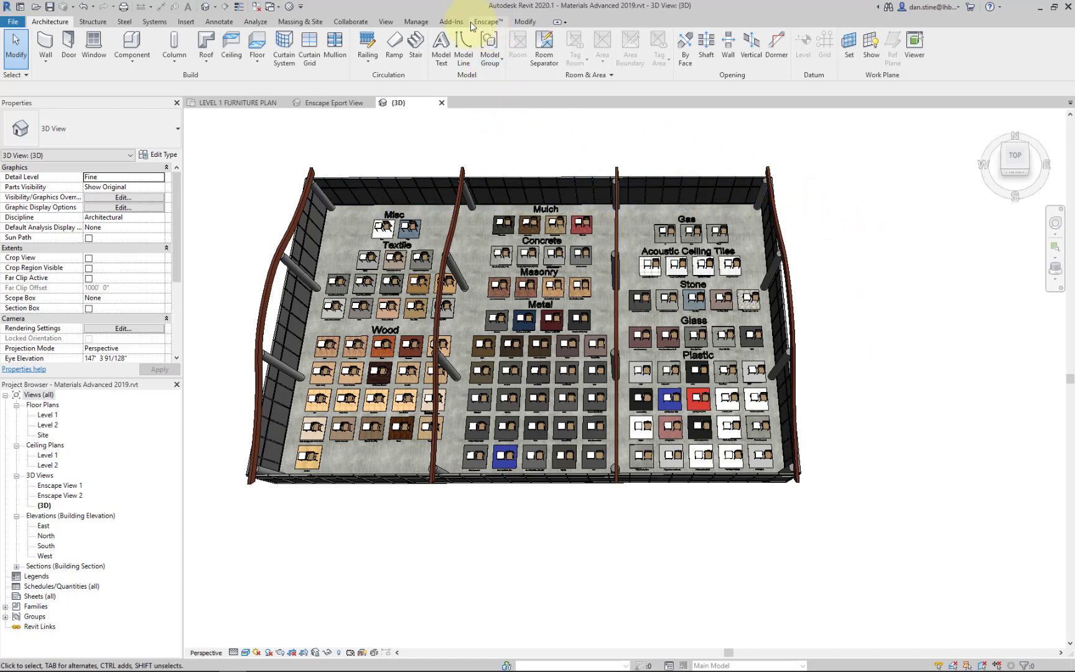
{"action": "left_click", "coordinate": [417, 23]}
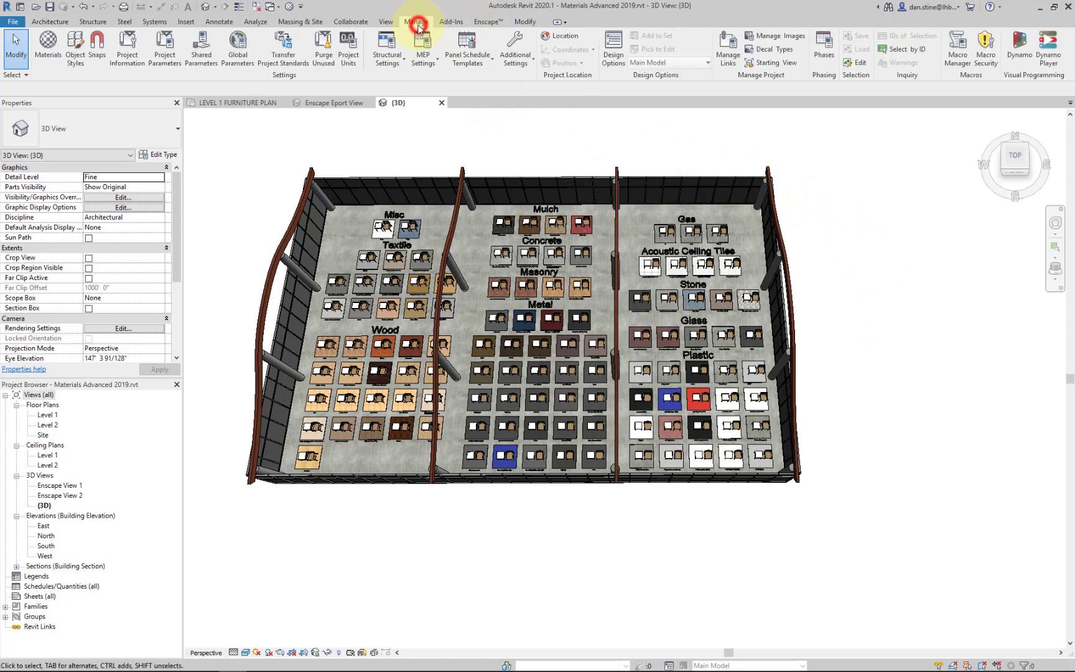
{"action": "left_click", "coordinate": [44, 57]}
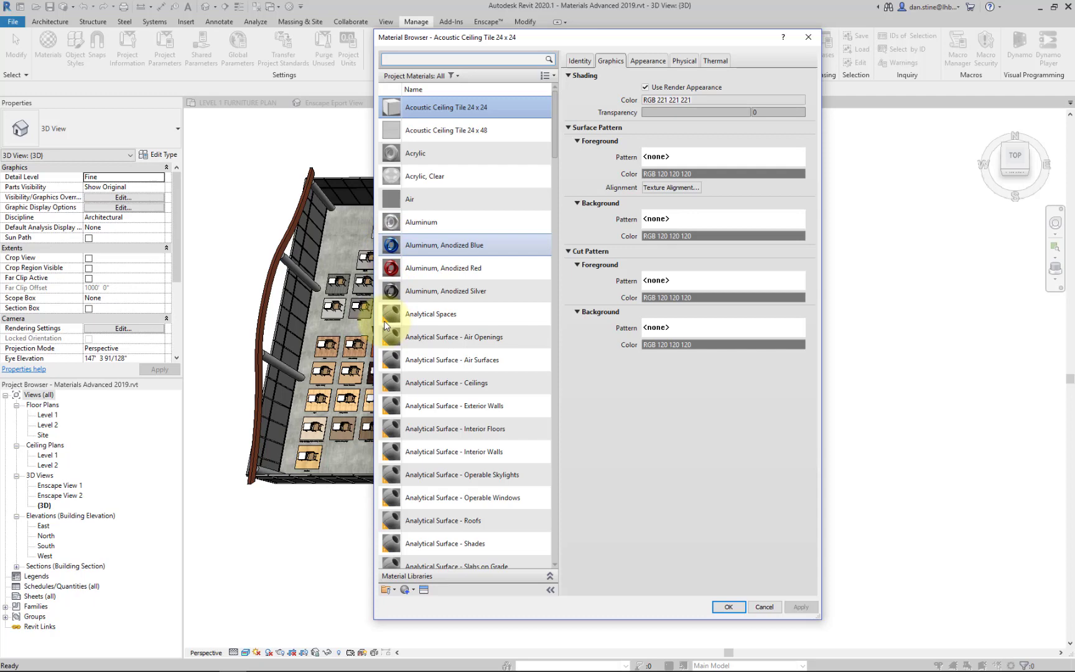
Set the material thumbnail size to 256 x 256 in the Material Browser
{"action": "left_click", "coordinate": [547, 79]}
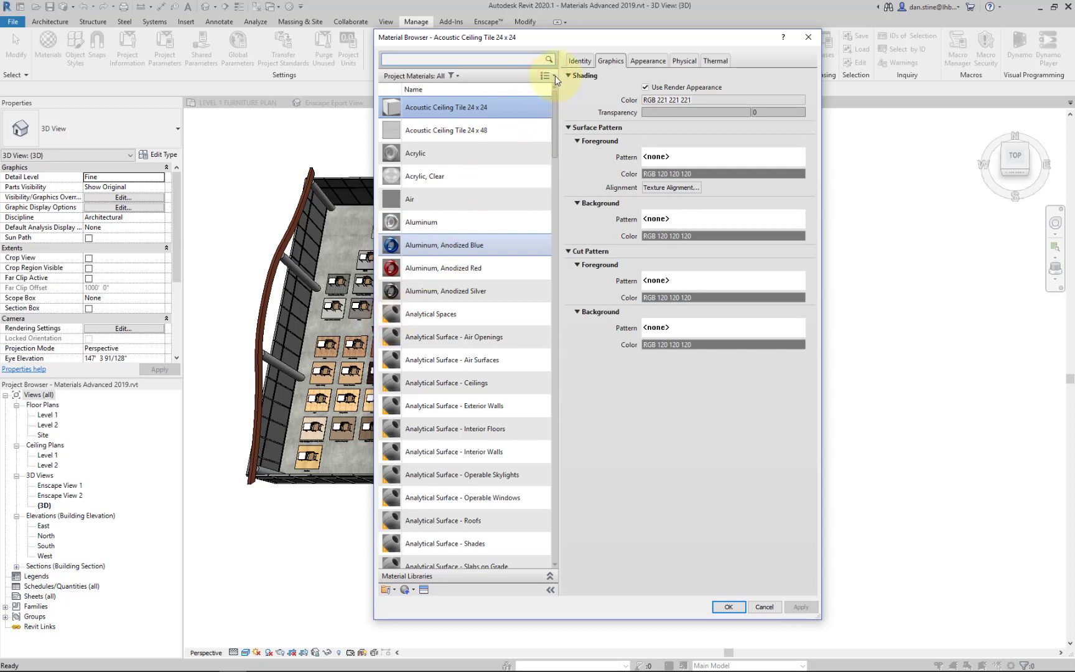
{"action": "left_click", "coordinate": [555, 76]}
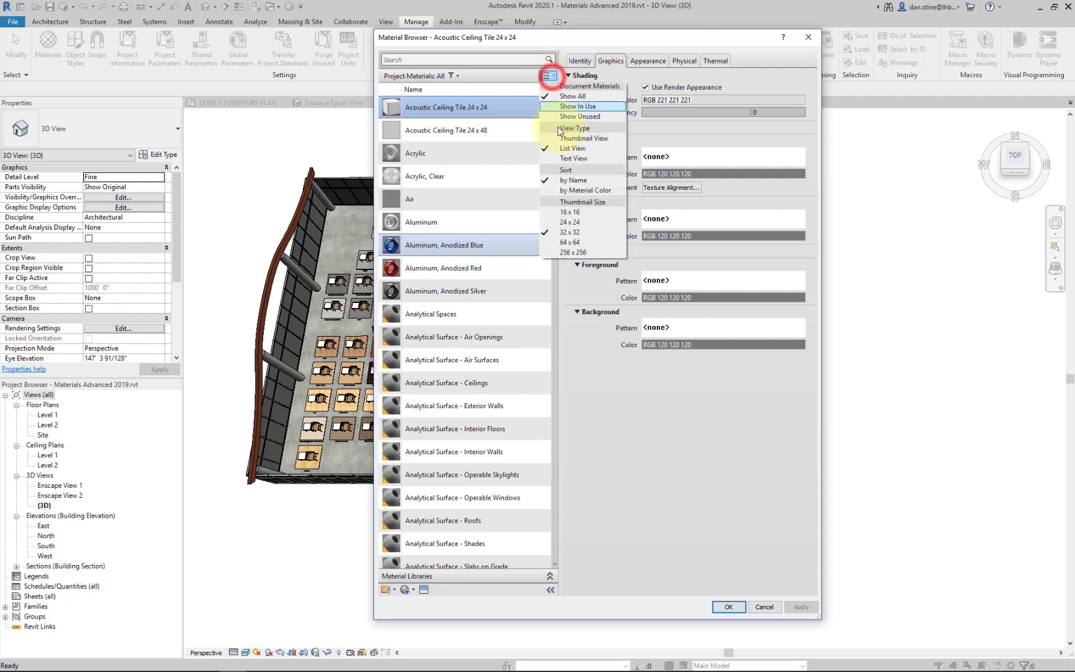
{"action": "left_click", "coordinate": [600, 255]}
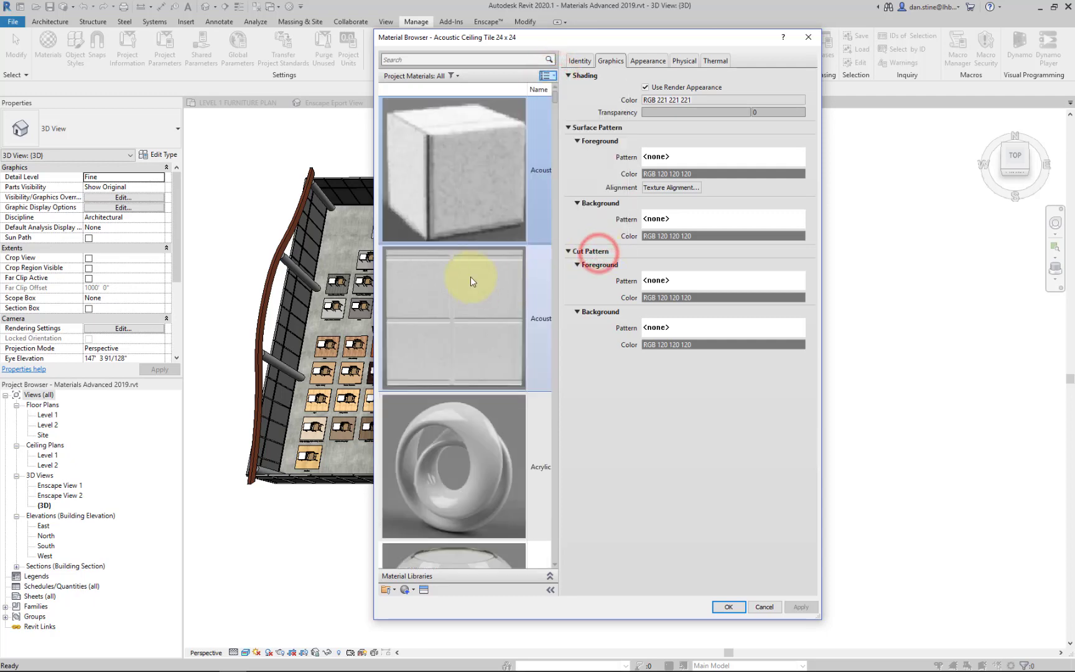
Look through the enlarged previews of the project materials and close the Material Browser
{"action": "scroll", "coordinate": [501, 205], "scroll_direction": "down", "scroll_amount": 5}
{"action": "scroll", "coordinate": [491, 224], "scroll_direction": "down", "scroll_amount": 5}
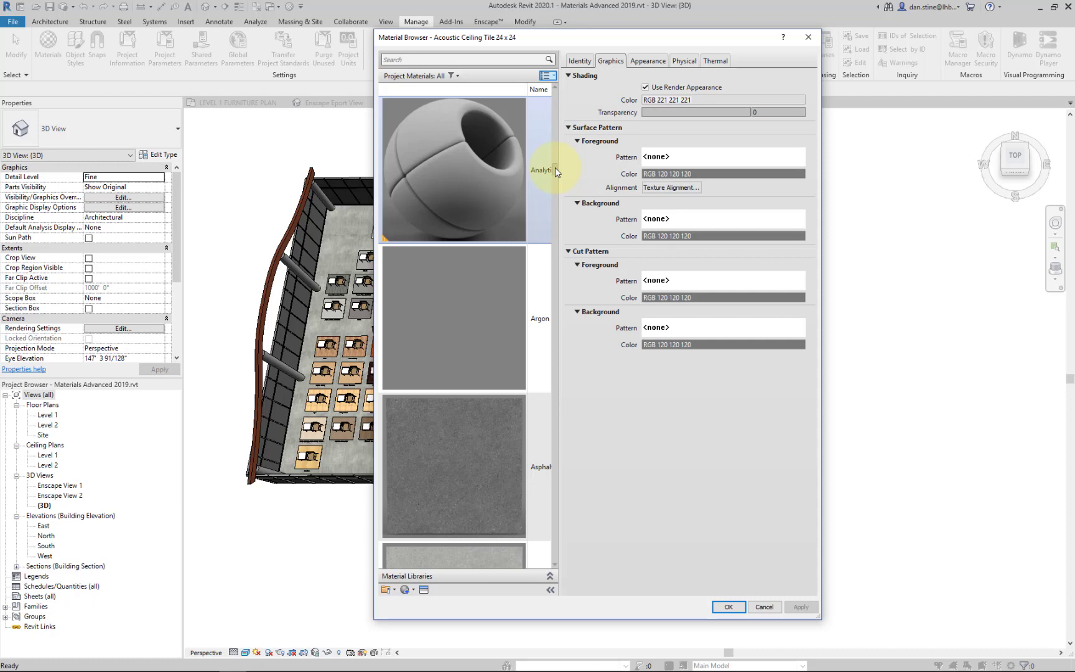
{"action": "left_click_drag", "start_coordinate": [555, 167], "coordinate": [554, 205]}
{"action": "scroll", "coordinate": [423, 144], "scroll_direction": "up", "scroll_amount": 1}
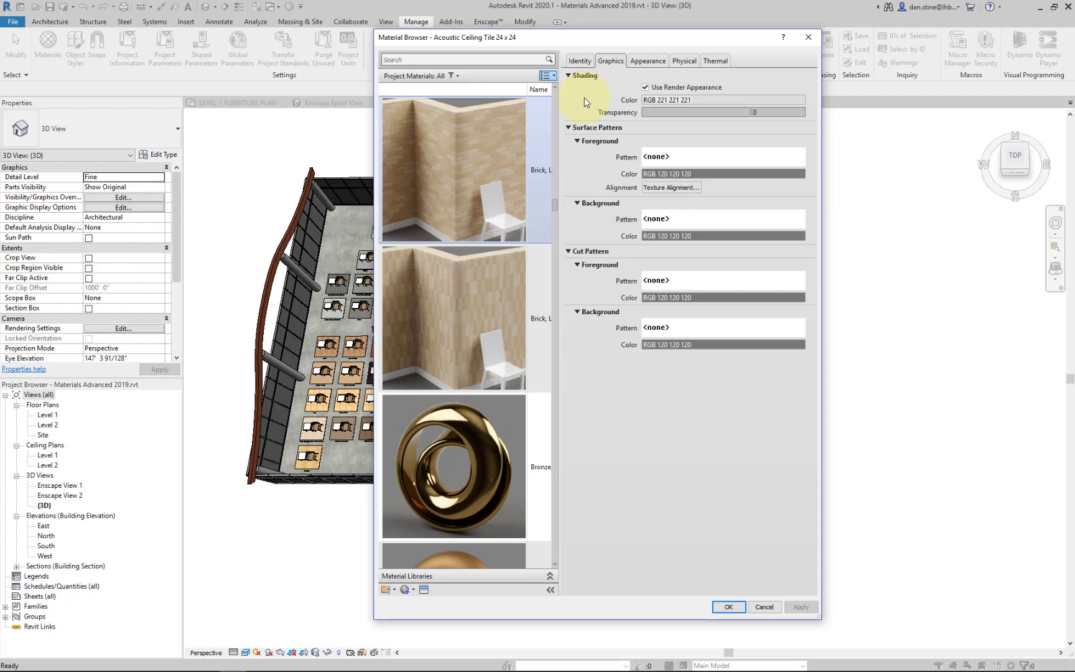
{"action": "left_click", "coordinate": [808, 37]}
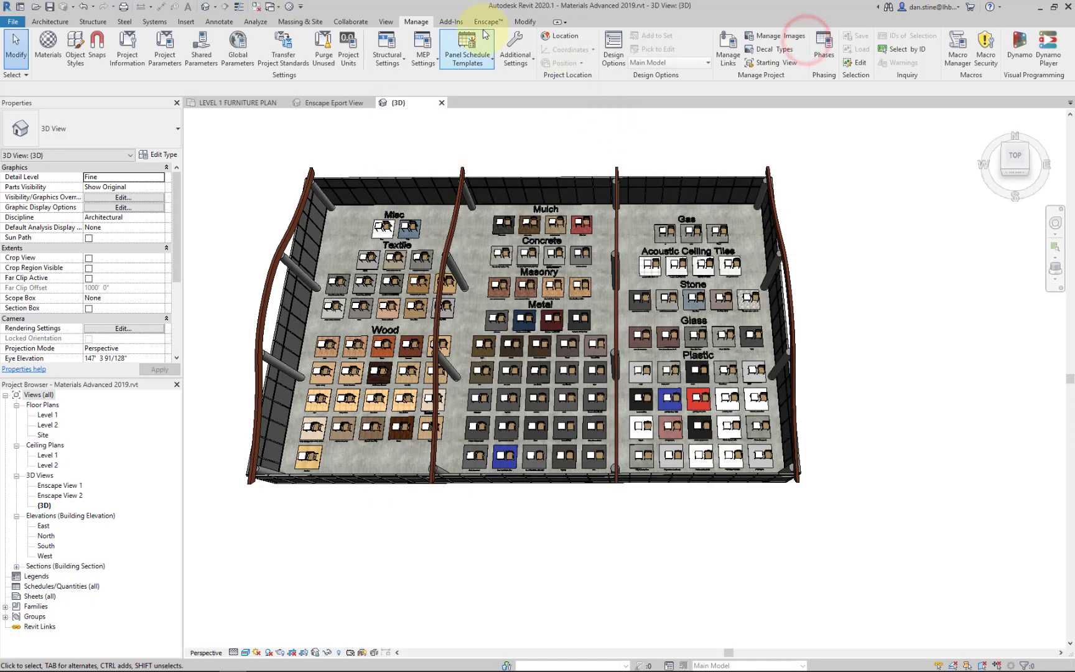
Start Enscape for the {3D} view of the material sample model
{"action": "left_click", "coordinate": [487, 22]}
{"action": "left_click", "coordinate": [17, 55]}
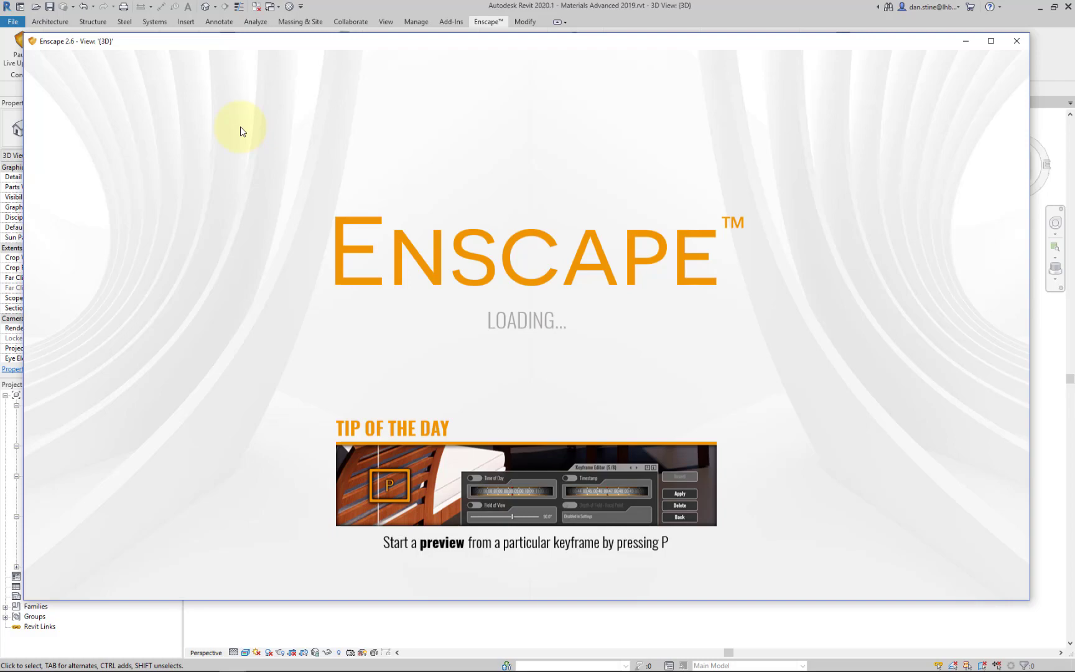
{"action": "left_click", "coordinate": [1016, 40]}
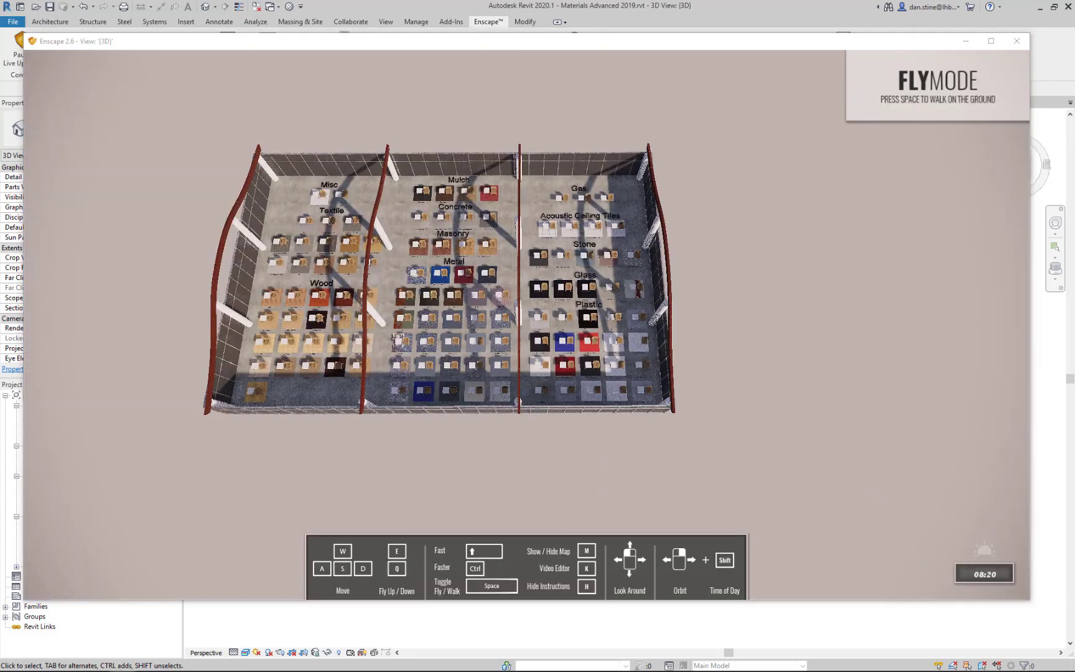
Fly to the Bamboo wood sample in the Enscape rendering and hide the navigation instructions
{"action": "double_click", "coordinate": [286, 391]}
{"action": "scroll", "coordinate": [286, 391], "scroll_direction": "down", "scroll_amount": 5}
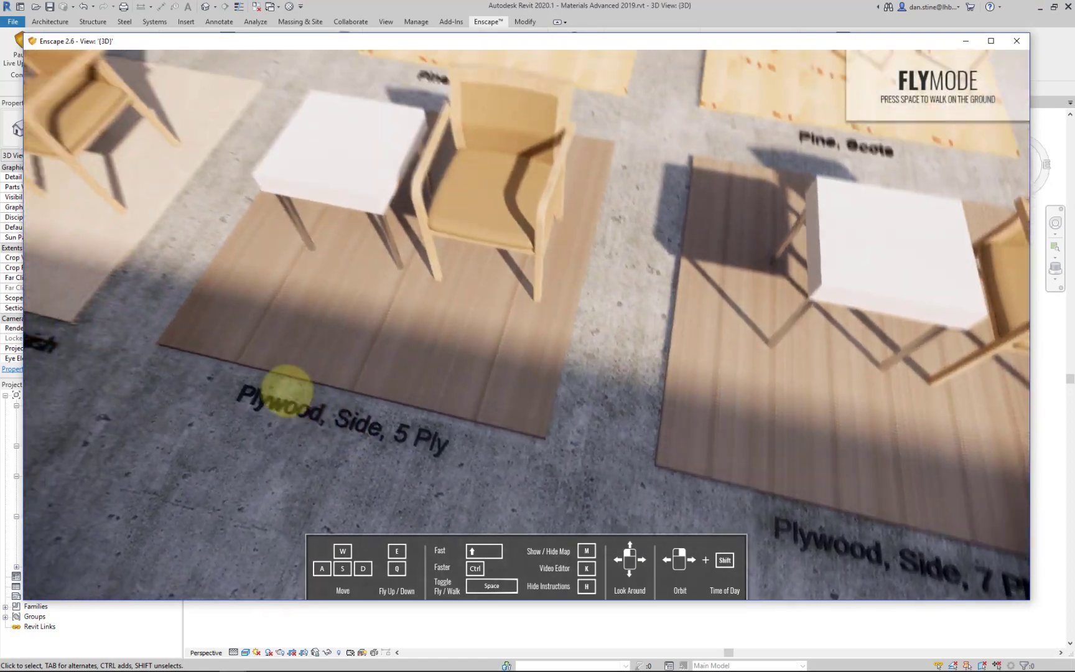
{"action": "left_click_drag", "start_coordinate": [286, 391], "coordinate": [286, 391]}
{"action": "right_click_drag", "start_coordinate": [287, 391], "coordinate": [286, 390]}
{"action": "left_click_drag", "start_coordinate": [287, 391], "coordinate": [287, 391]}
{"action": "key", "text": "h"}
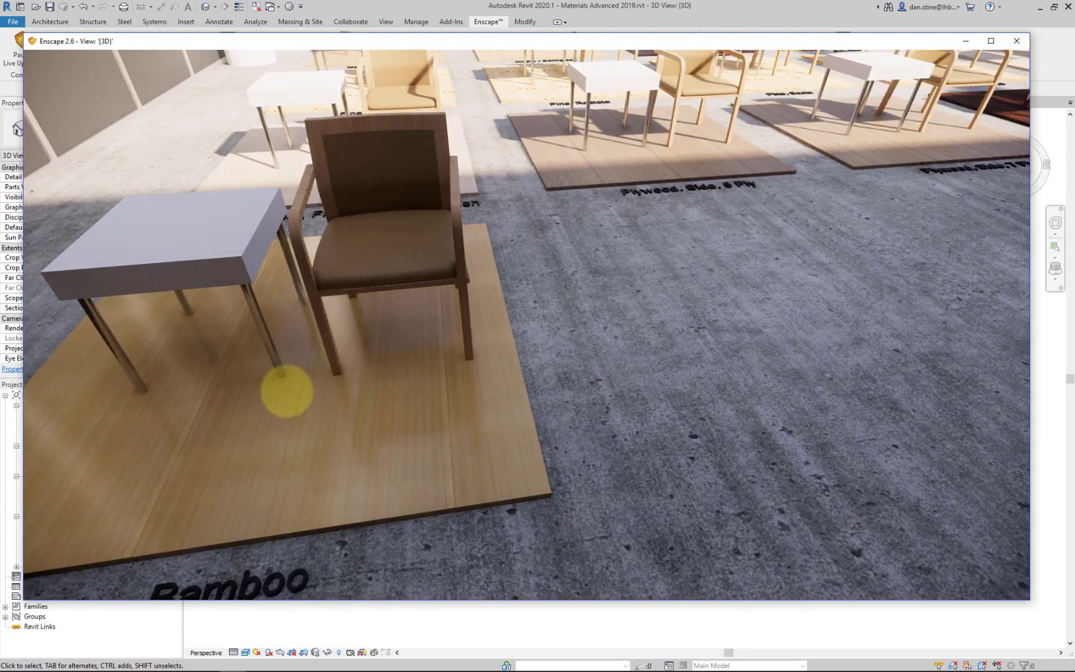
Examine the Bamboo sample's grain and reflections from close to its surface
{"action": "scroll", "coordinate": [287, 390], "scroll_direction": "down", "scroll_amount": 3}
{"action": "scroll", "coordinate": [287, 390], "scroll_direction": "up", "scroll_amount": 3}
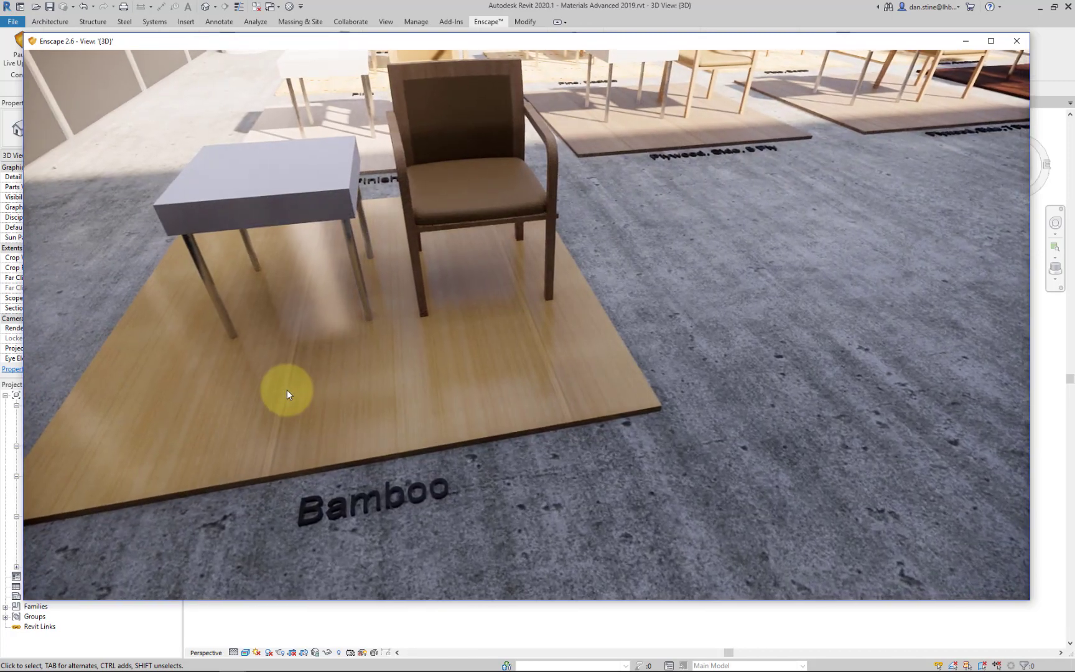
{"action": "left_click_drag", "start_coordinate": [288, 393], "coordinate": [287, 394]}
{"action": "right_click_drag", "start_coordinate": [287, 391], "coordinate": [287, 391]}
{"action": "left_click_drag", "start_coordinate": [286, 390], "coordinate": [286, 389]}
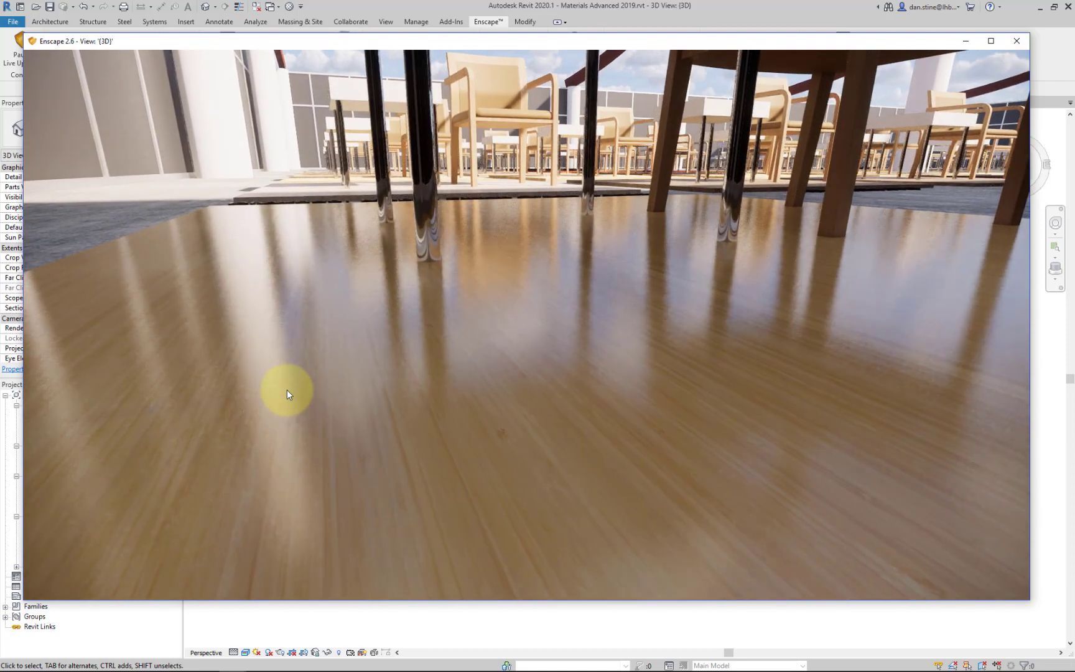
{"action": "right_click_drag", "start_coordinate": [286, 389], "coordinate": [286, 390]}
{"action": "key", "text": "w"}
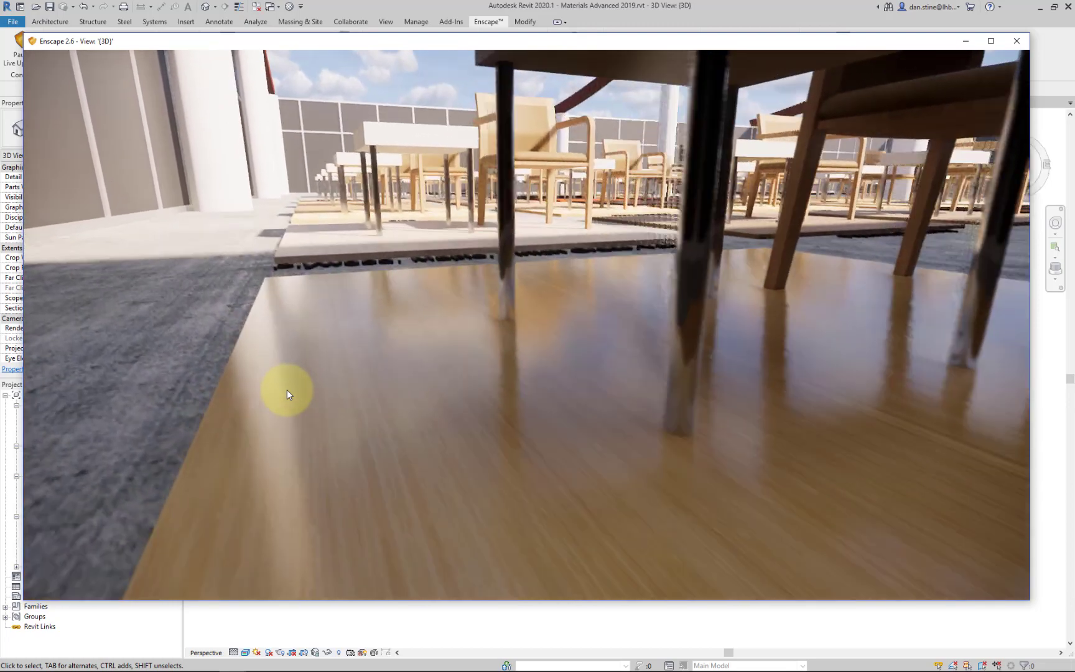
Move on to the maple plywood sample and inspect its wood grain up close
{"action": "key", "text": "w"}
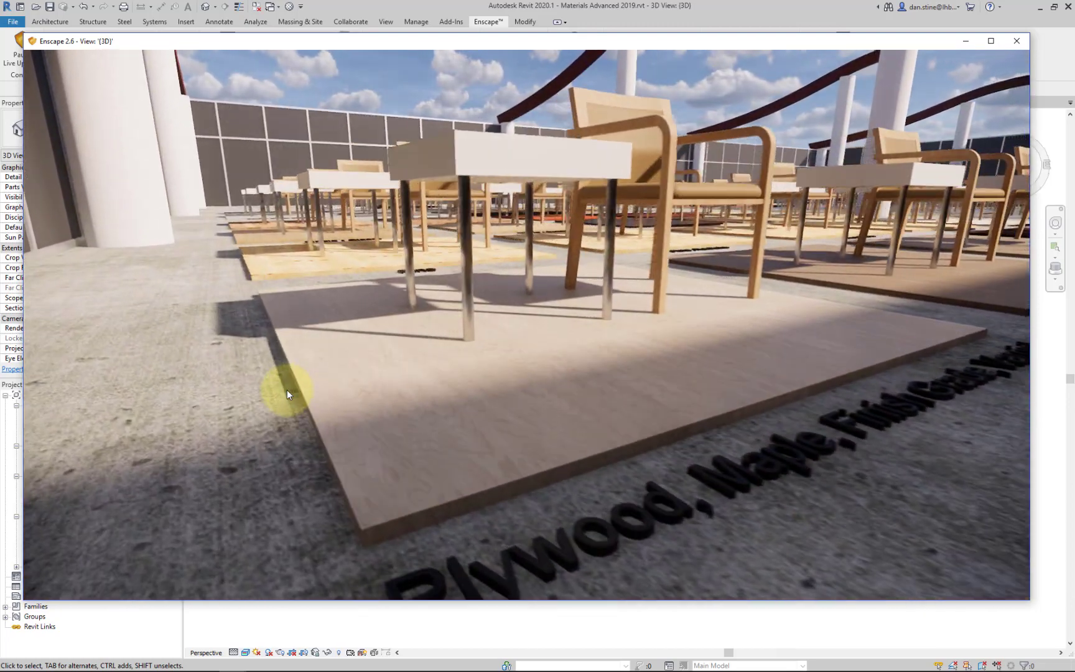
{"action": "key", "text": "w"}
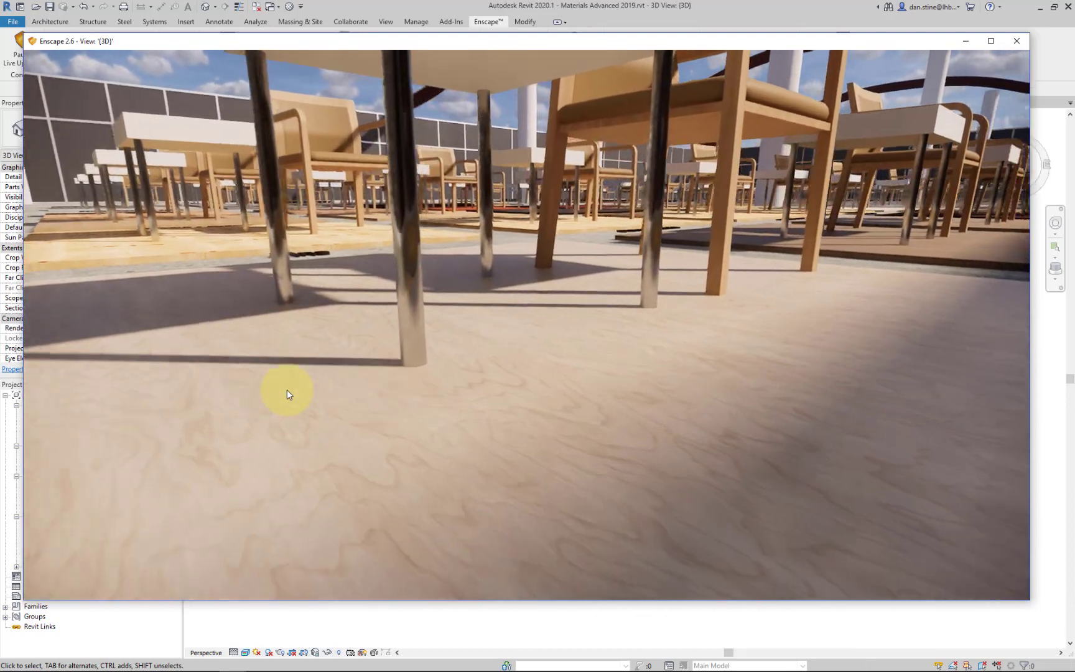
{"action": "key", "text": "w"}
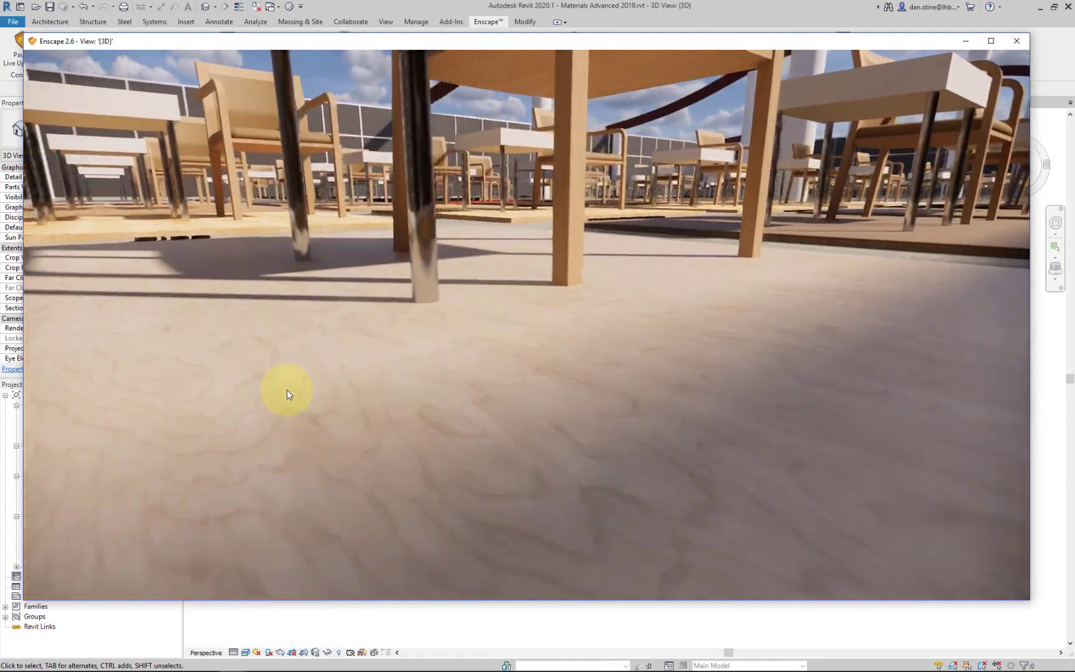
{"action": "key", "text": "w"}
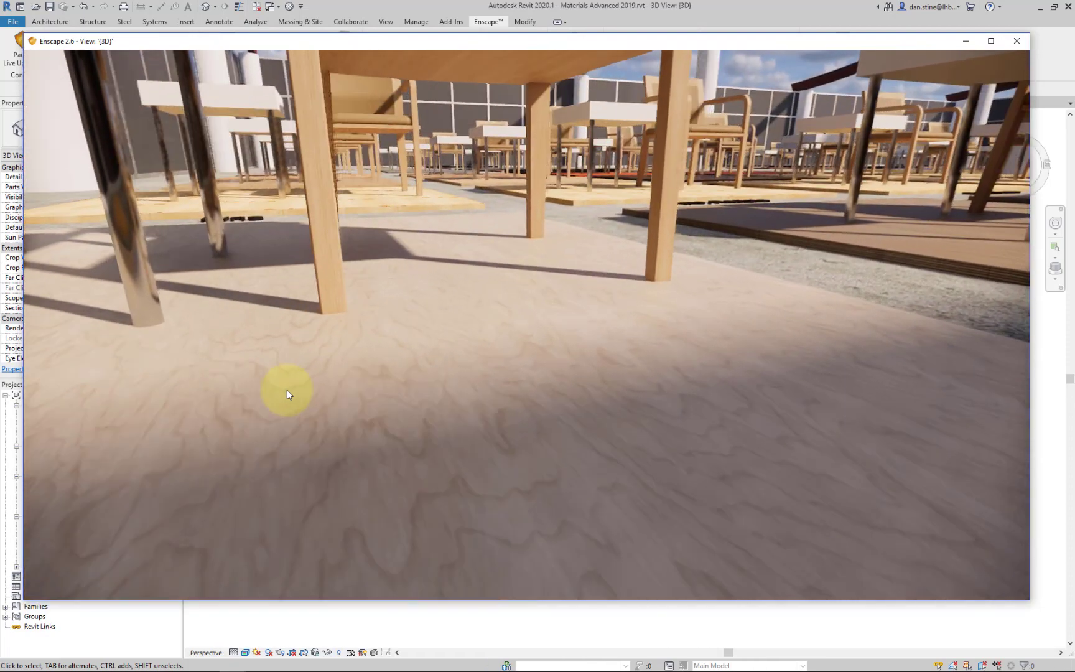
{"action": "key", "text": "w"}
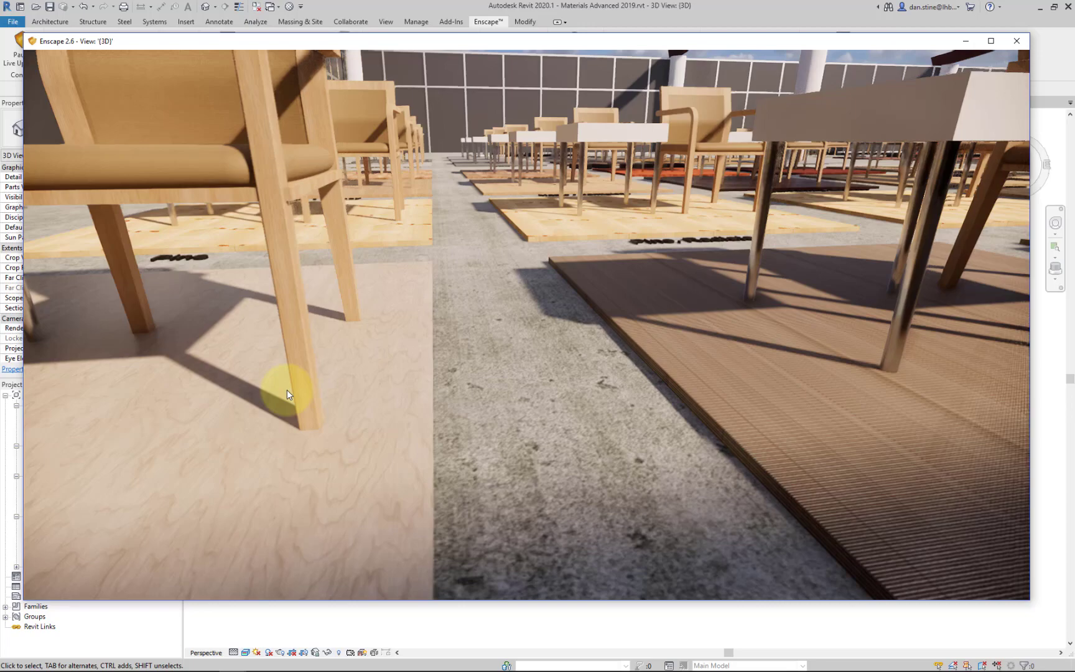
Travel along the aisle to view the Pine, Maple and Birch - Glossy wood samples
{"action": "key", "text": "w"}
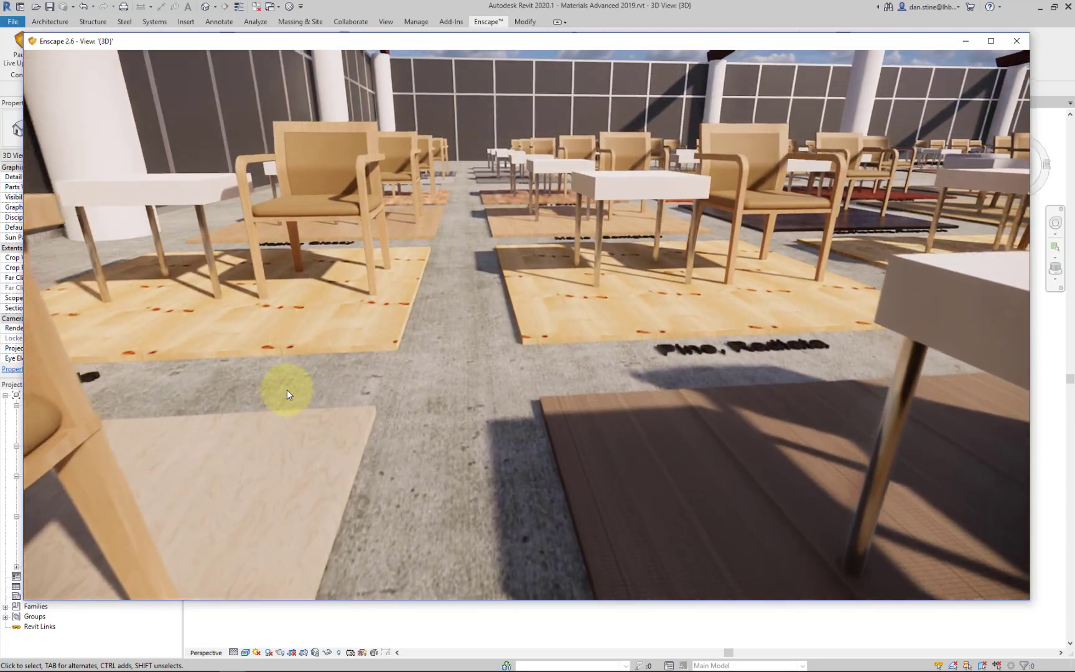
{"action": "key", "text": "w"}
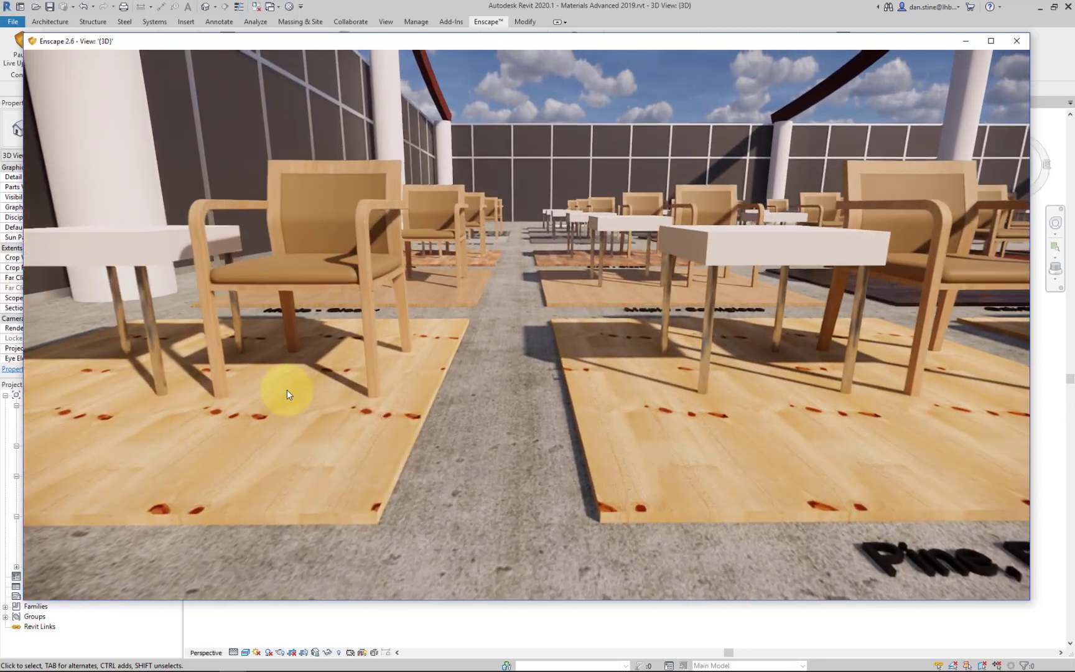
{"action": "key", "text": "w"}
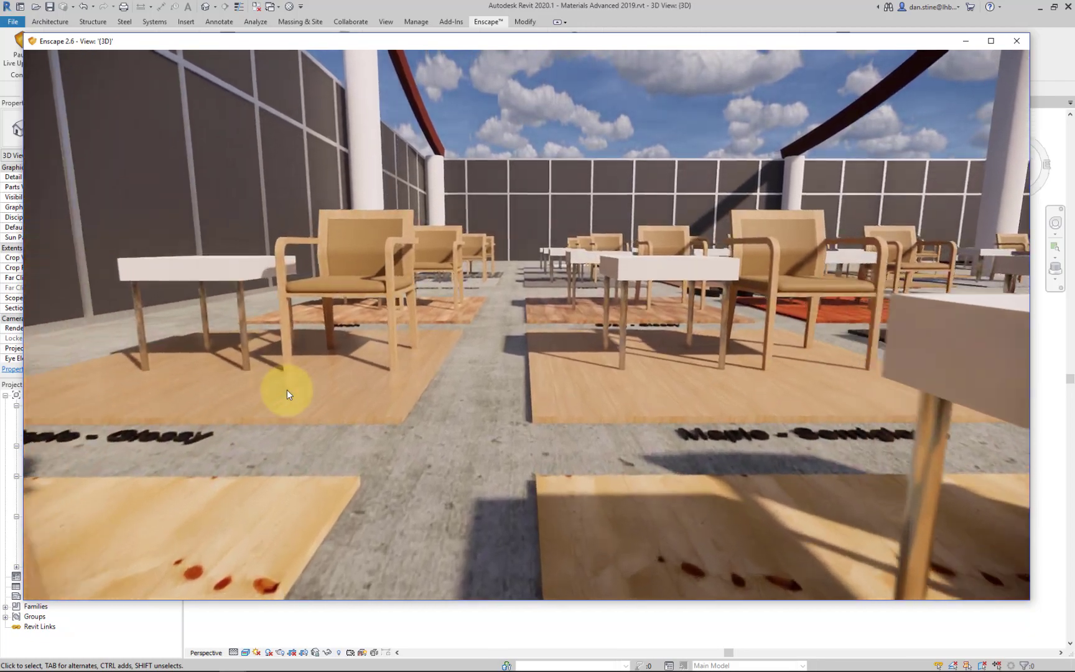
{"action": "key", "text": "w"}
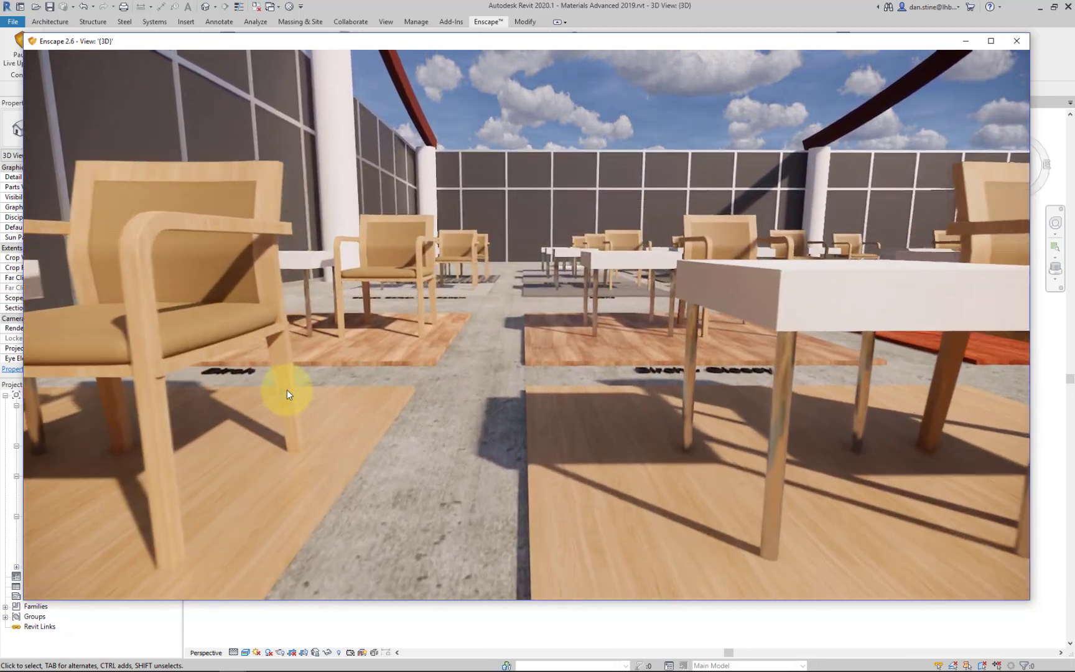
{"action": "key", "text": "w"}
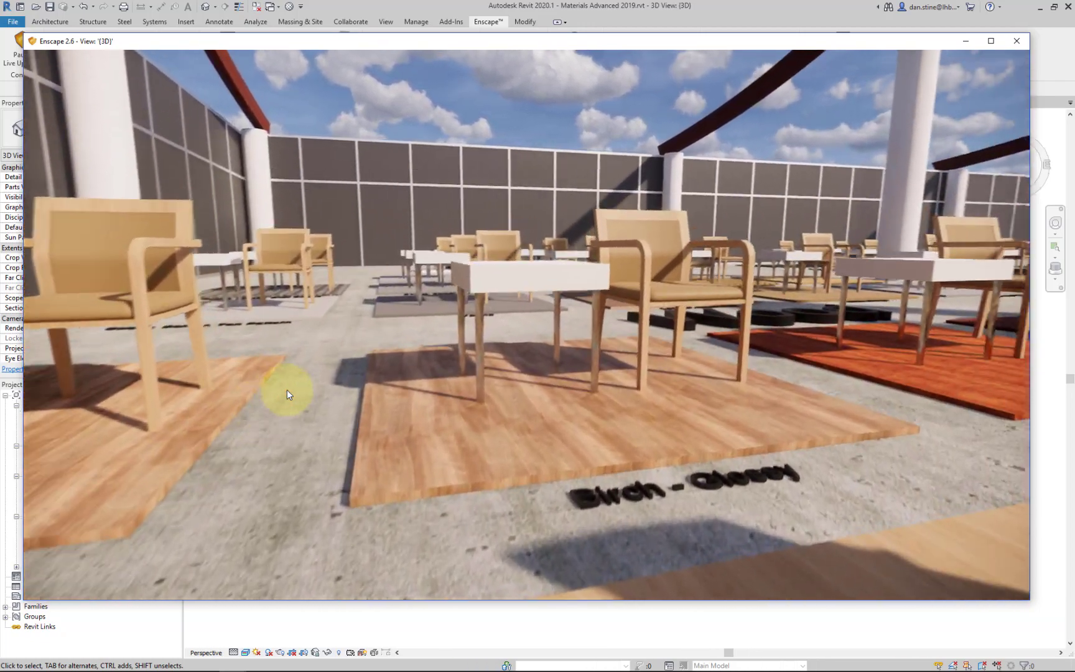
Move past the Cherry sample to the Mahogany sample and inspect its finish at low eye level
{"action": "key", "text": "d"}
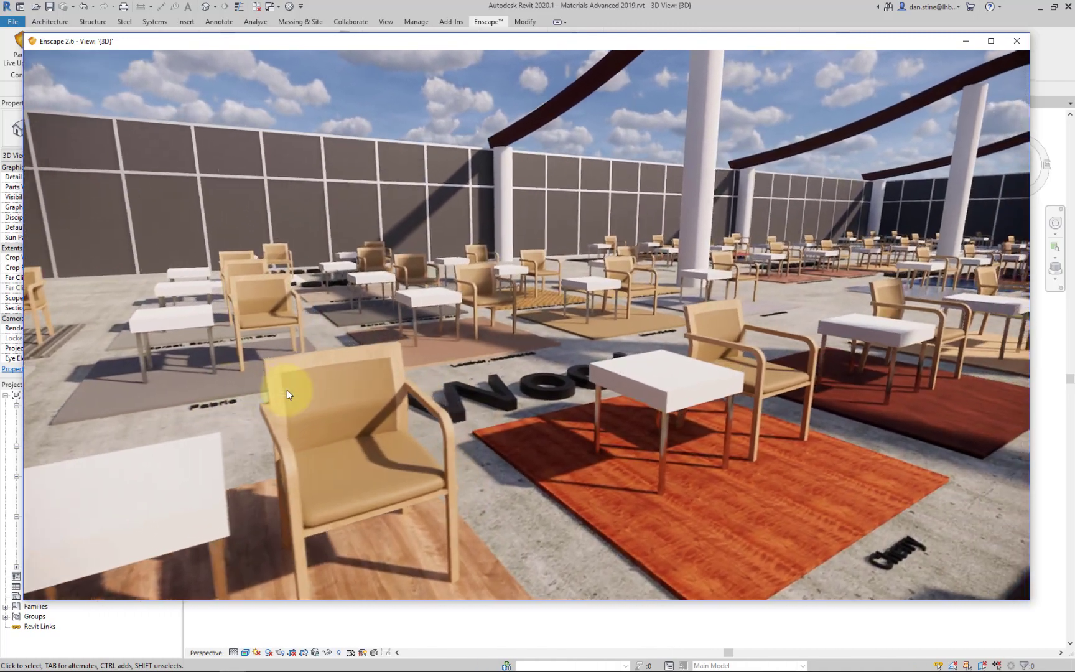
{"action": "key", "text": "w"}
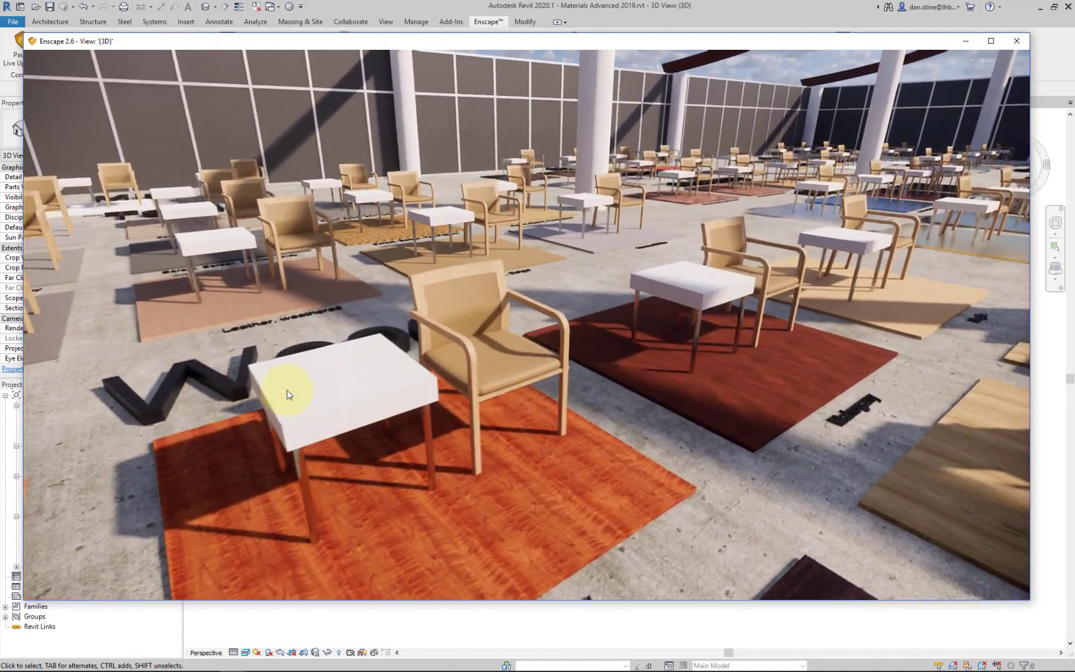
{"action": "key", "text": "w"}
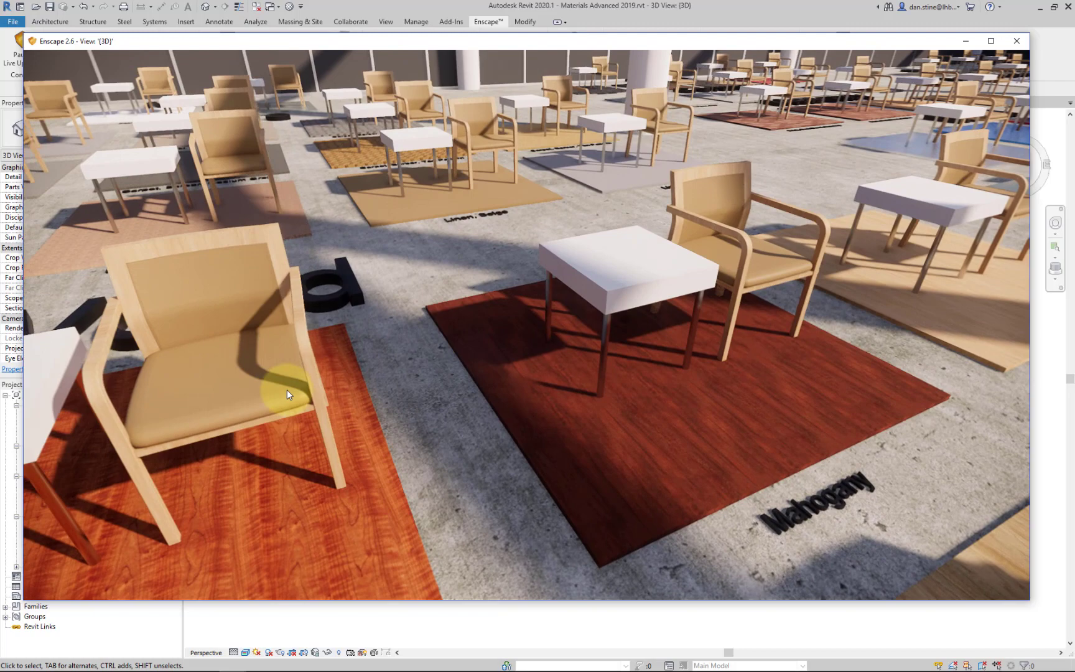
{"action": "key", "text": "w"}
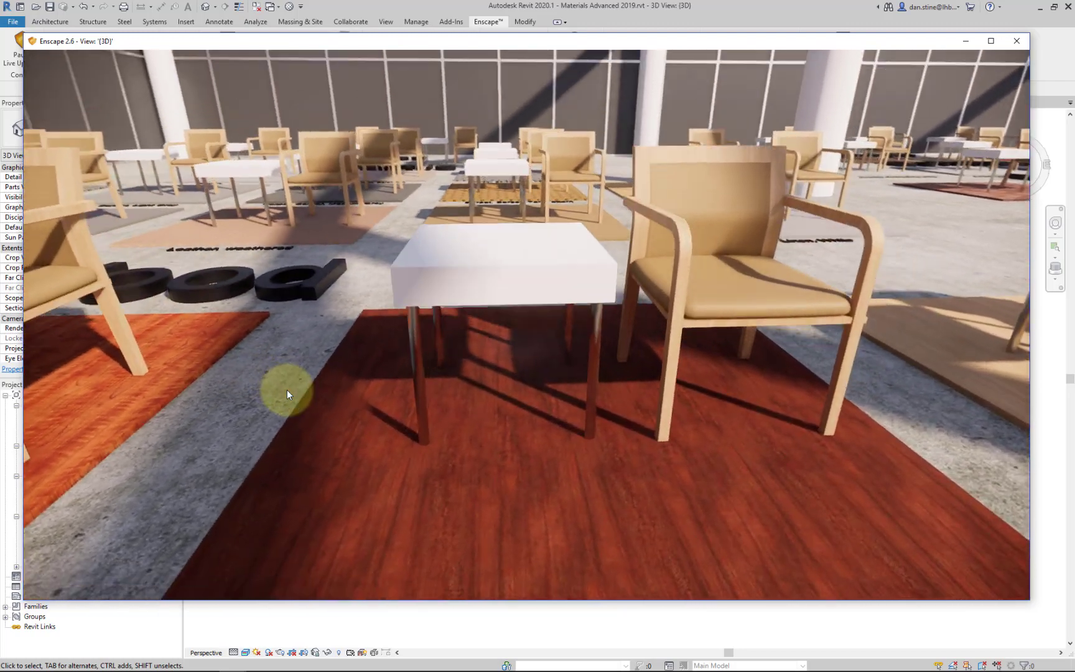
{"action": "key", "text": "w"}
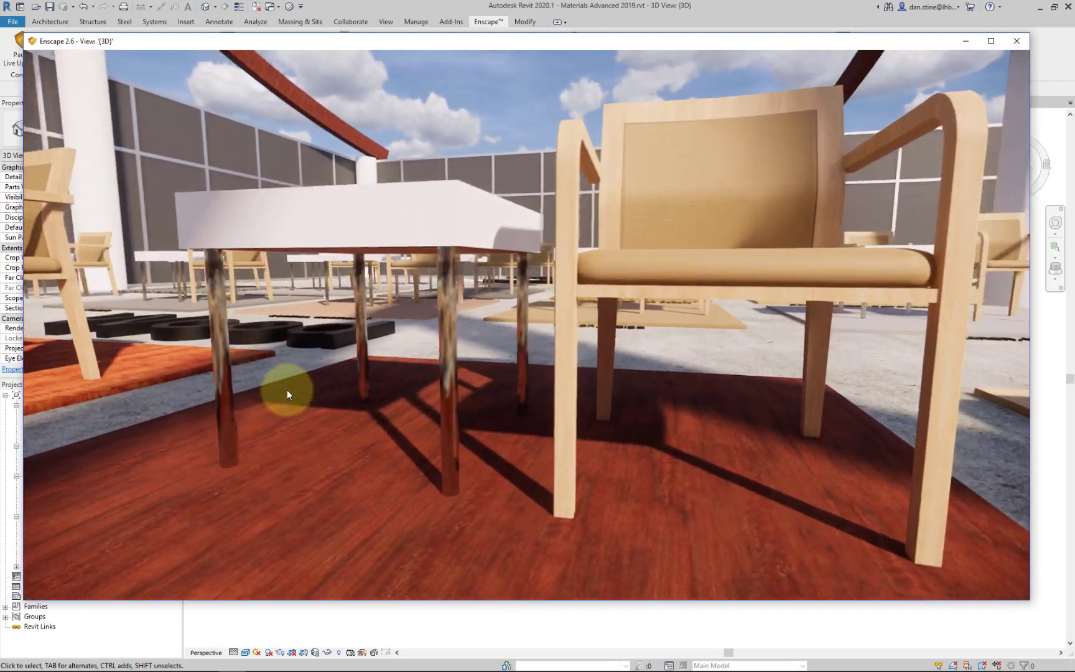
{"action": "key", "text": "d"}
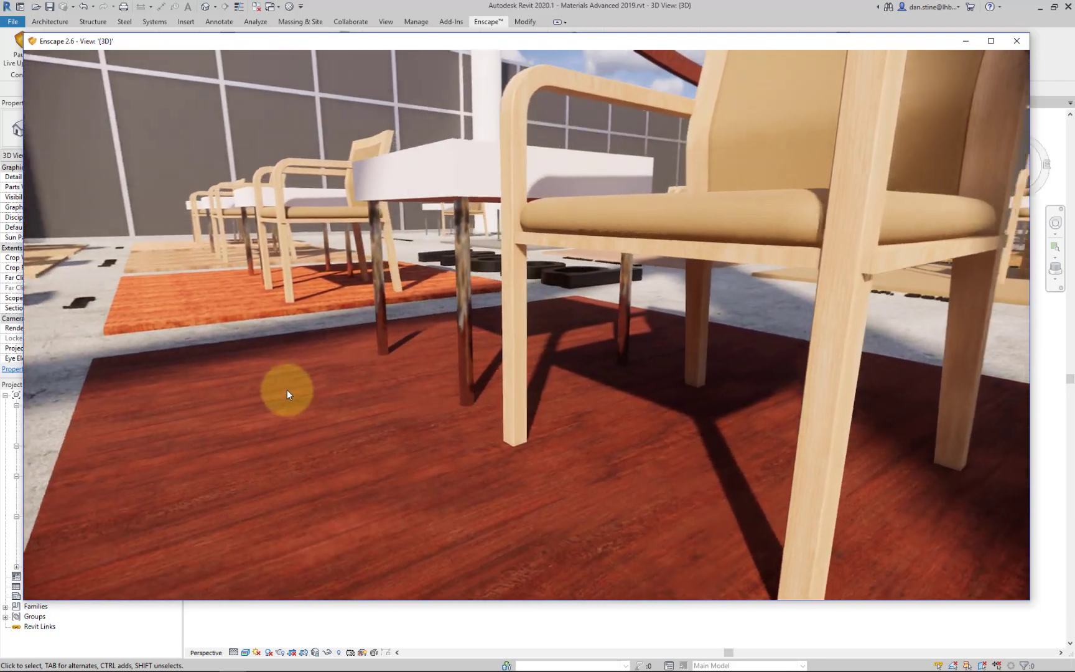
View the Mahogany sample and the neighbouring wood samples from other angles
{"action": "left_click_drag", "start_coordinate": [287, 391], "coordinate": [327, 365]}
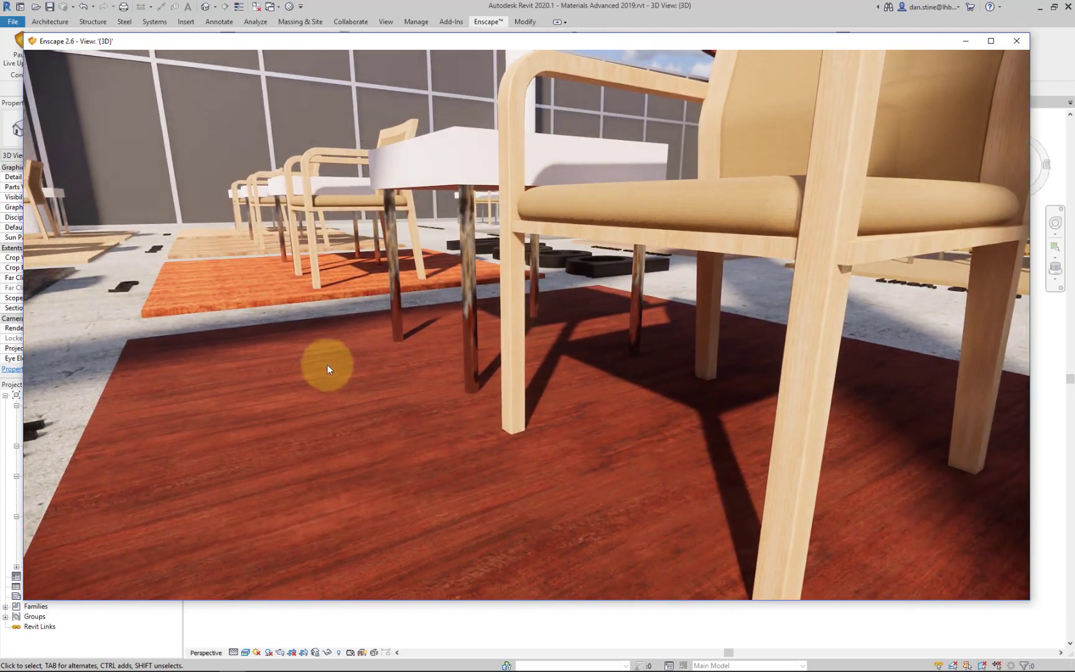
{"action": "mouse_move", "coordinate": [398, 352]}
{"action": "right_mouse_down", "text": "shift"}
{"action": "mouse_move", "coordinate": [409, 358]}
{"action": "mouse_move", "coordinate": [400, 355]}
{"action": "right_mouse_up", "text": "shift"}
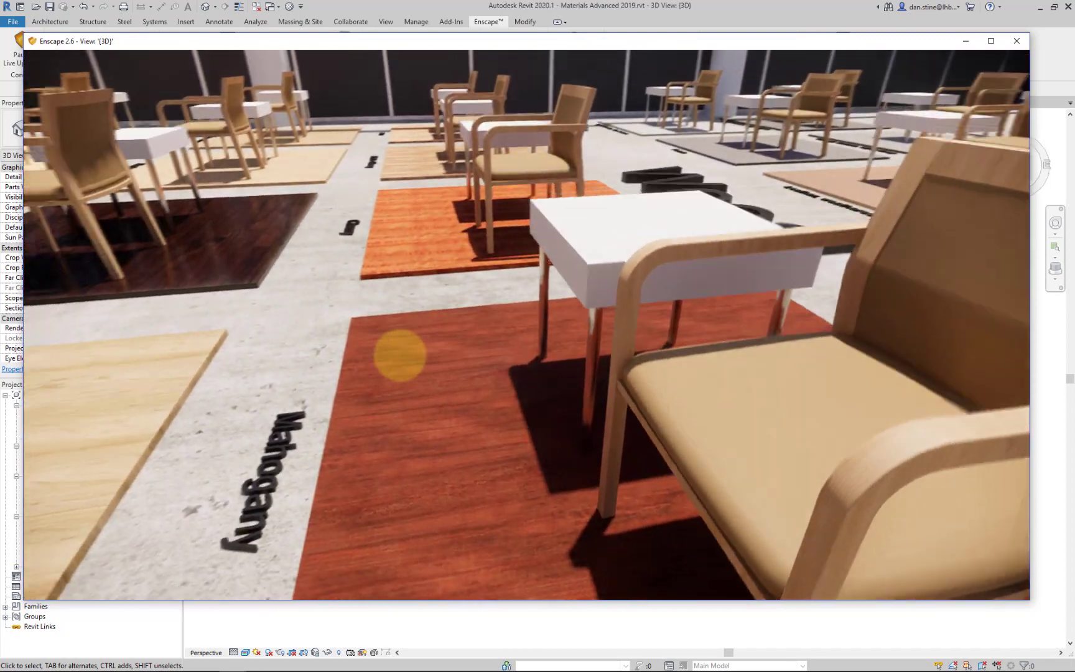
{"action": "left_click_drag", "start_coordinate": [400, 355], "coordinate": [400, 355]}
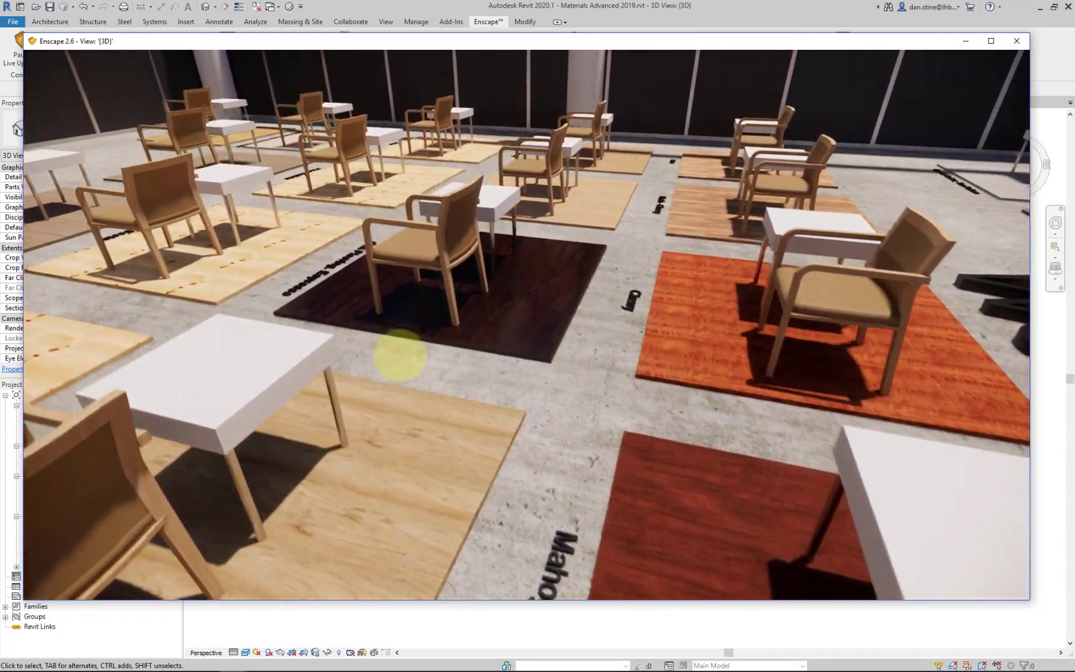
Approach the Oak Flooring, Espresso sample and inspect its plank texture and reflections from floor level beneath the chair
{"action": "right_click_drag", "start_coordinate": [400, 355], "coordinate": [400, 355]}
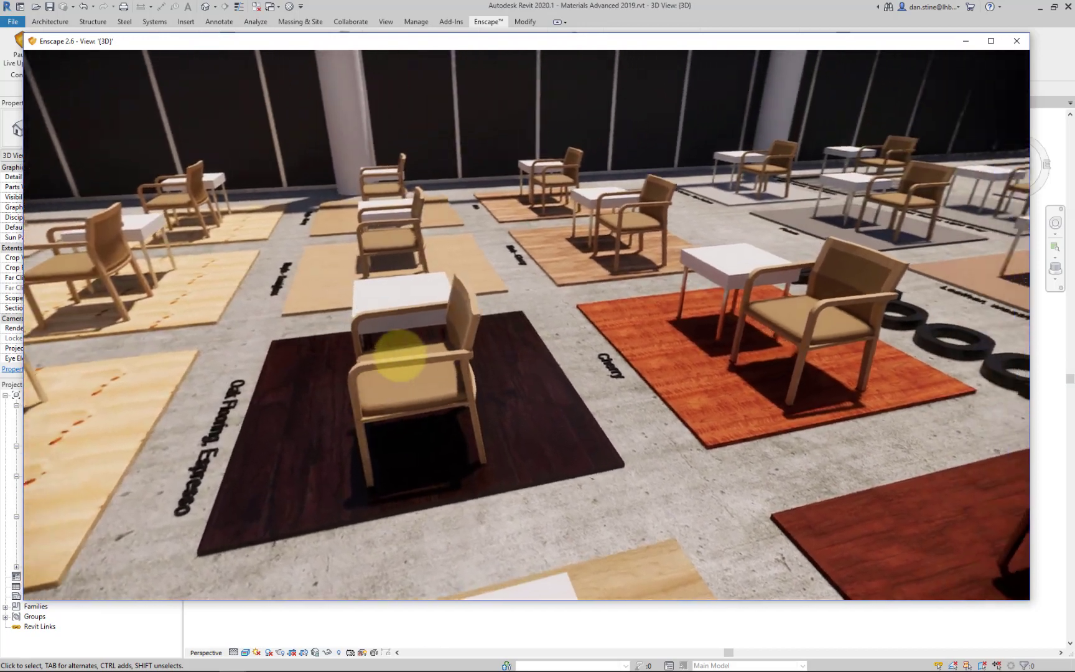
{"action": "key", "text": "w"}
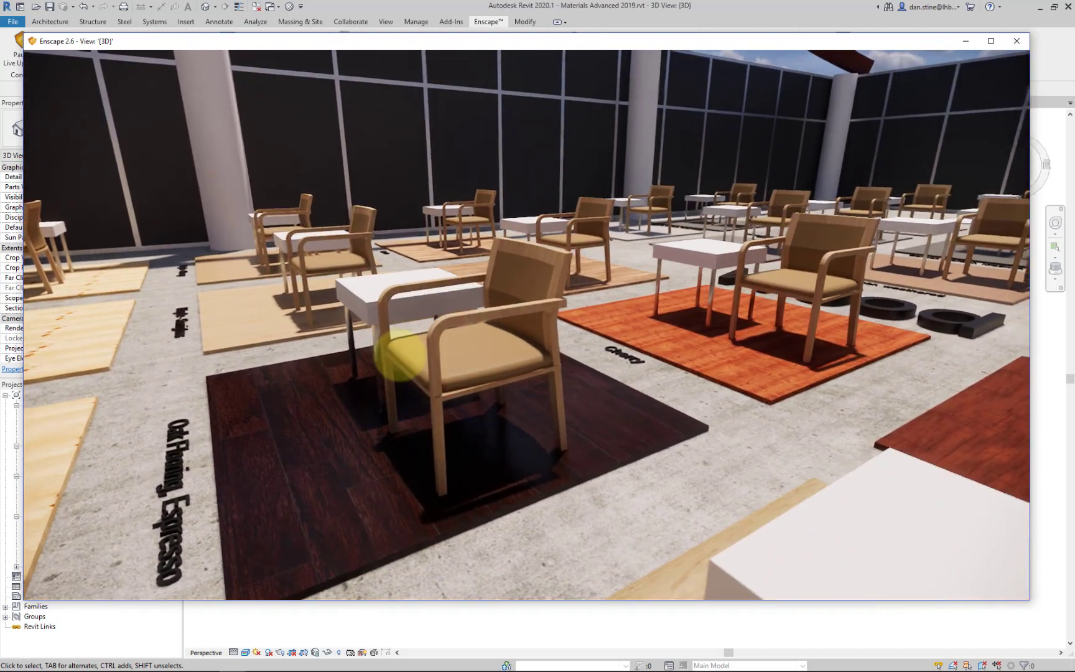
{"action": "key", "text": "w"}
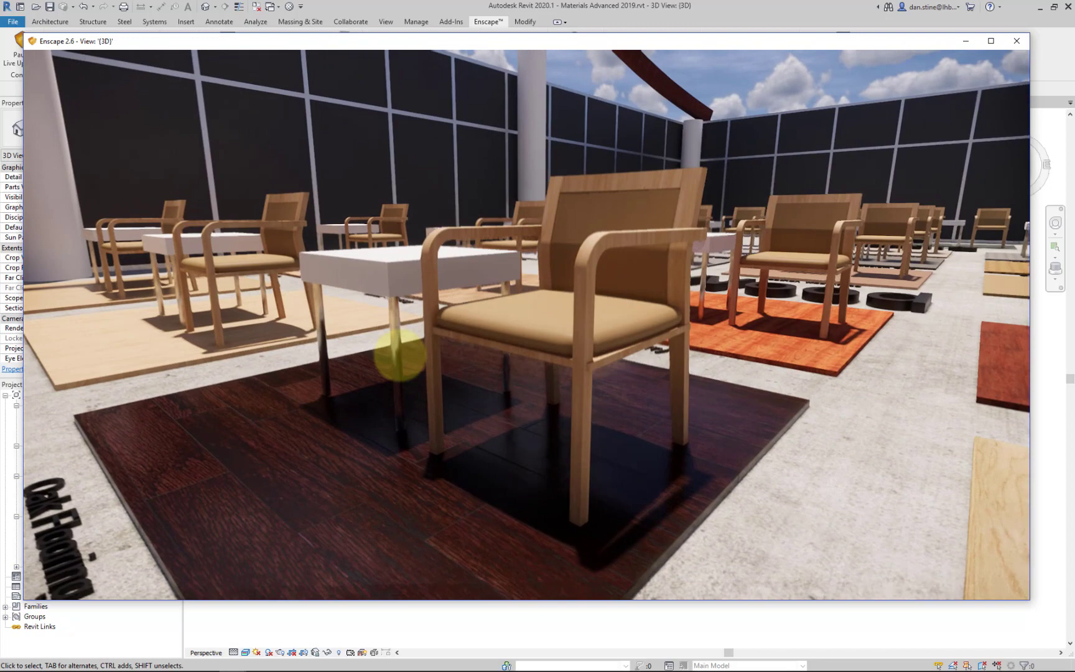
{"action": "key", "text": "w"}
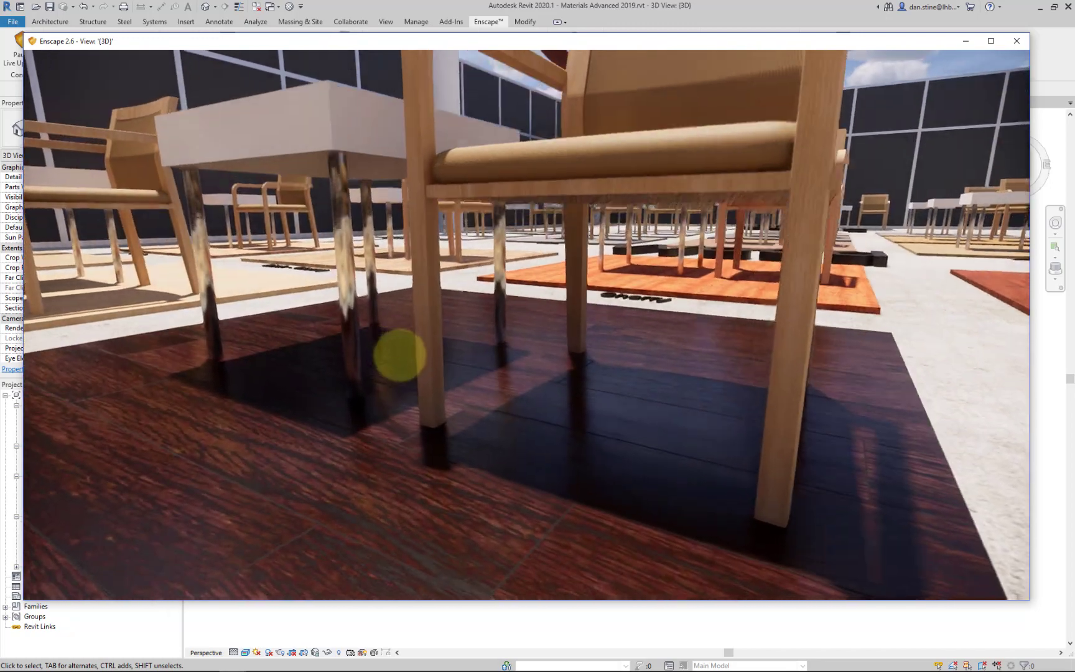
{"action": "key", "text": "w"}
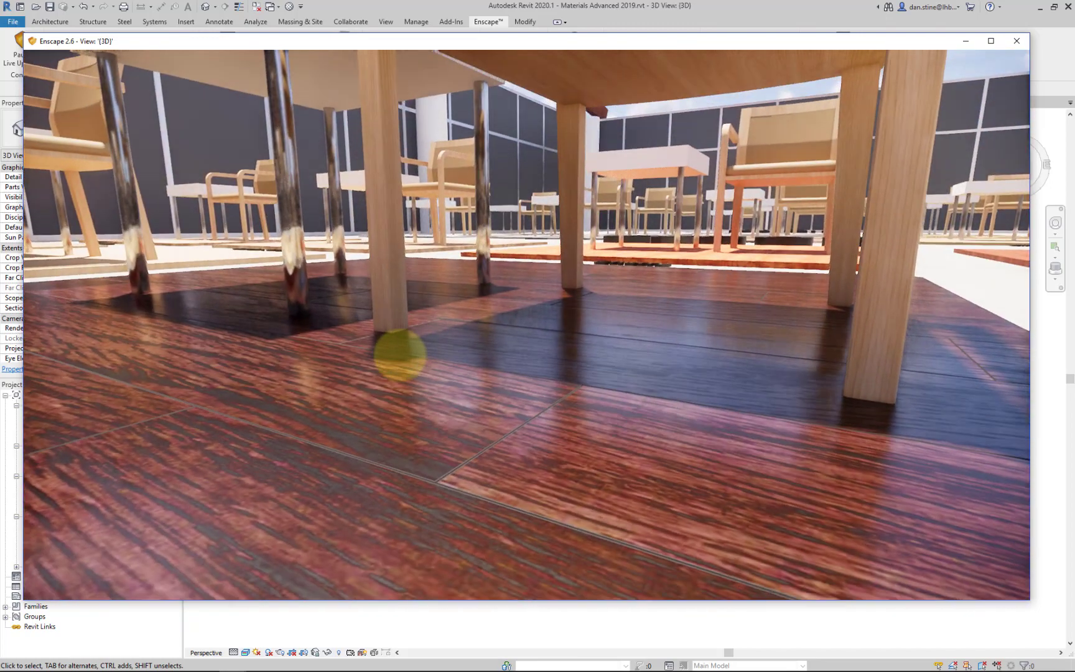
Vary the sun's time of day to examine how light and shadows play across the espresso oak flooring's glossy surface
{"action": "right_click_drag", "start_coordinate": [614, 349], "coordinate": [616, 349], "text": "shift"}
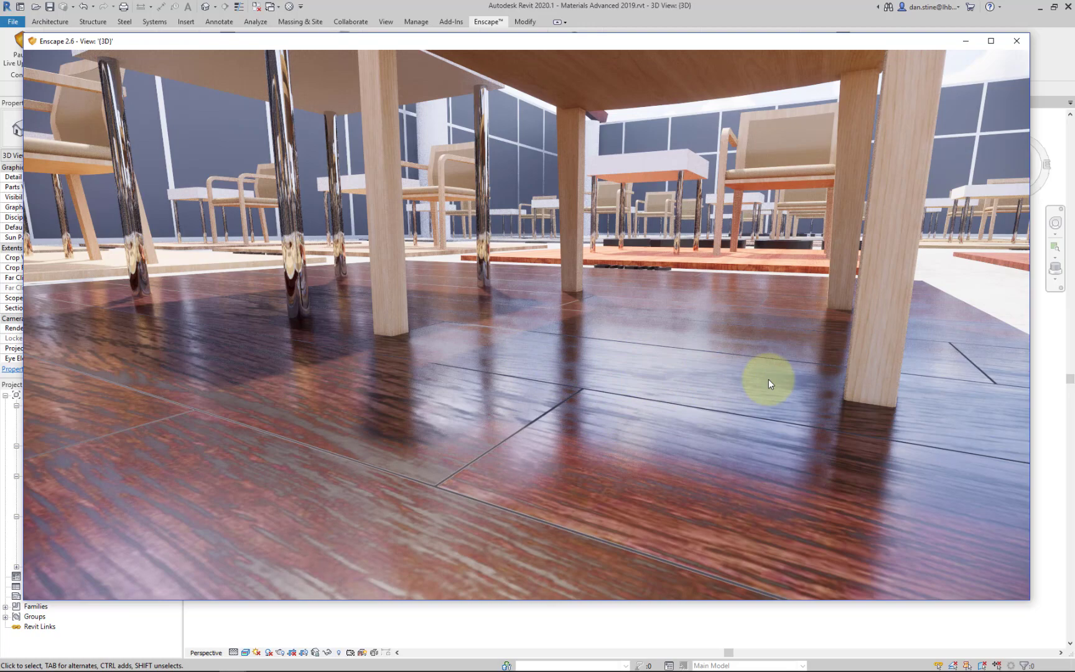
{"action": "right_click_drag", "start_coordinate": [695, 398], "coordinate": [696, 398], "text": "shift"}
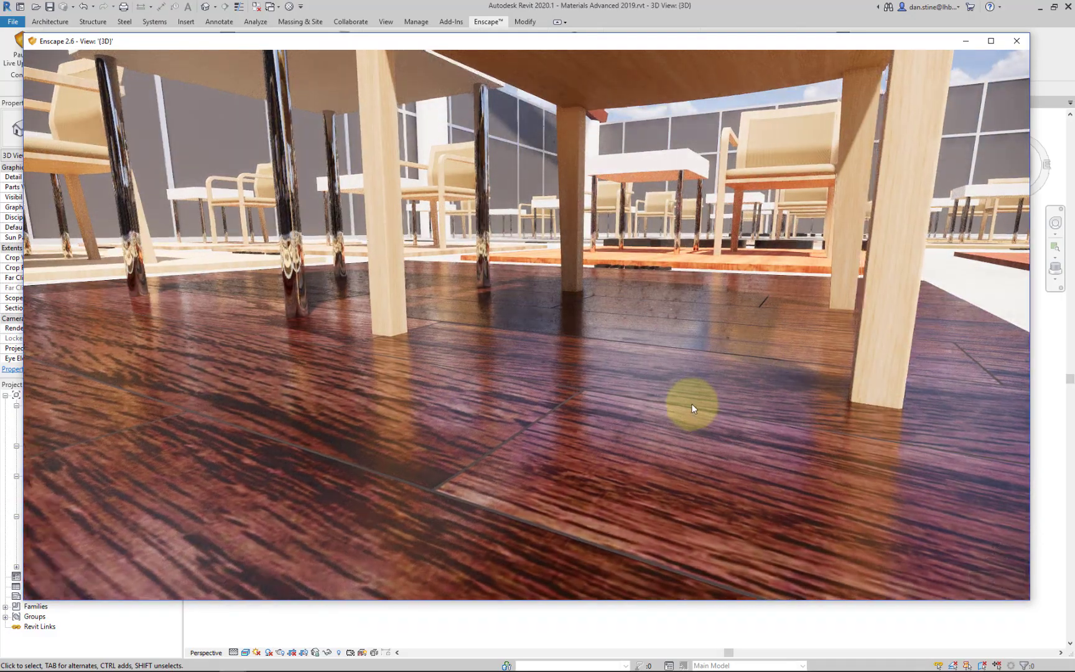
Rise above the Wood group and look over the neighbouring fabric, leather and linen samples
{"action": "key", "text": "e"}
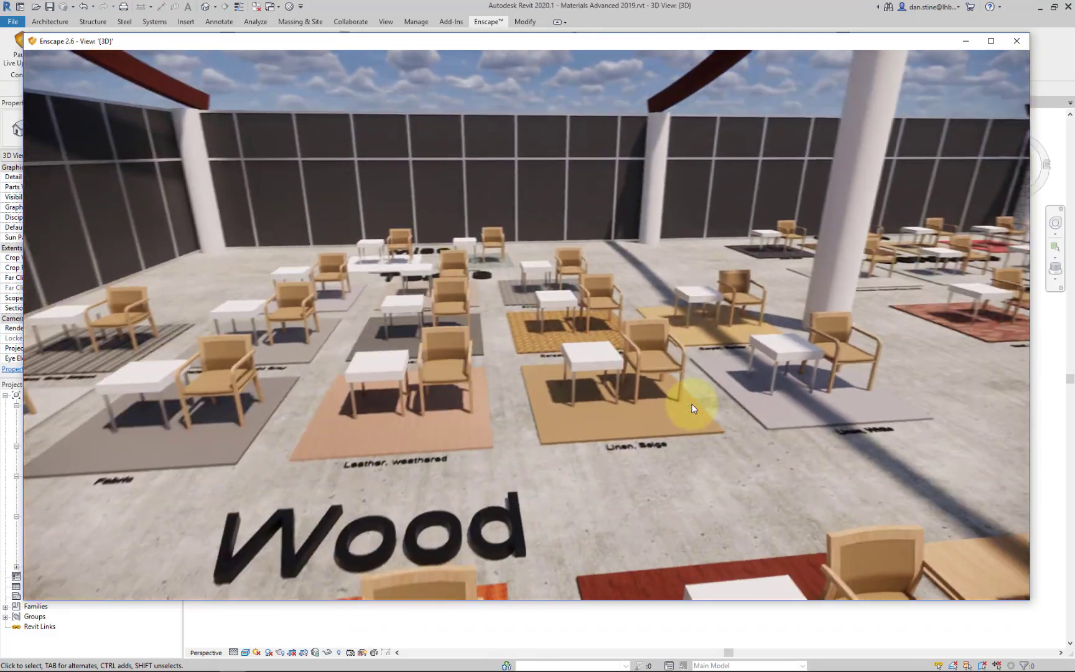